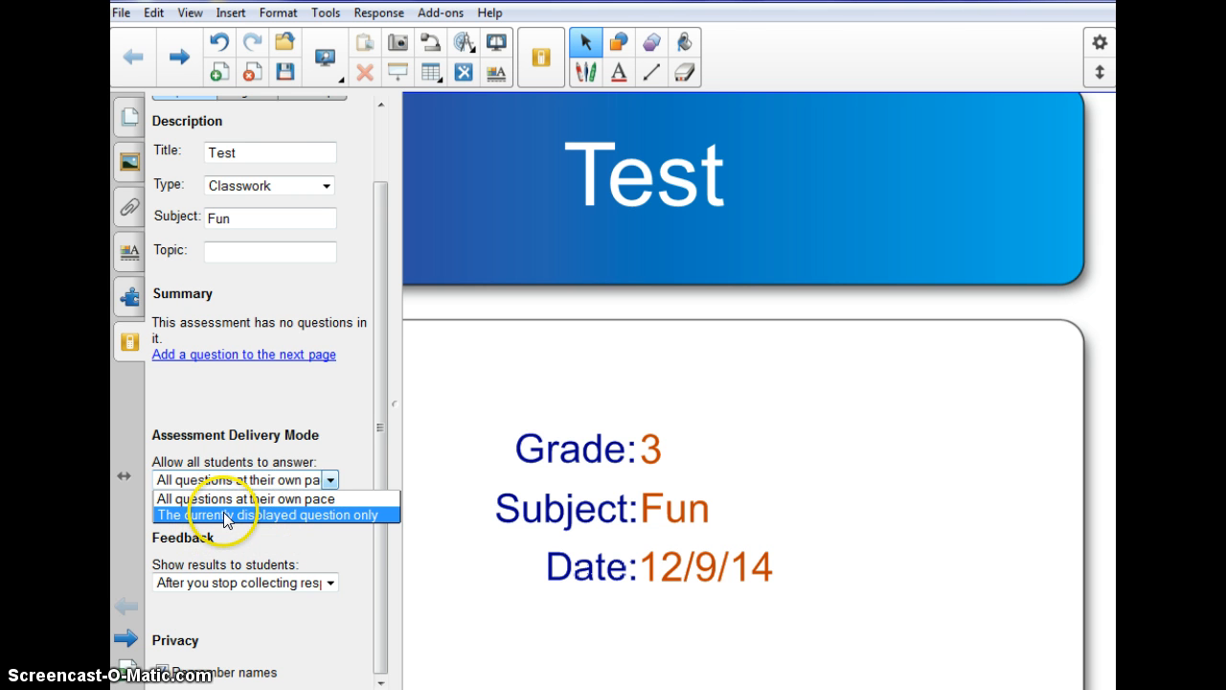
- Allow students to answer only the currently displayed question and show them results after each question is answered
left_click(227, 516)
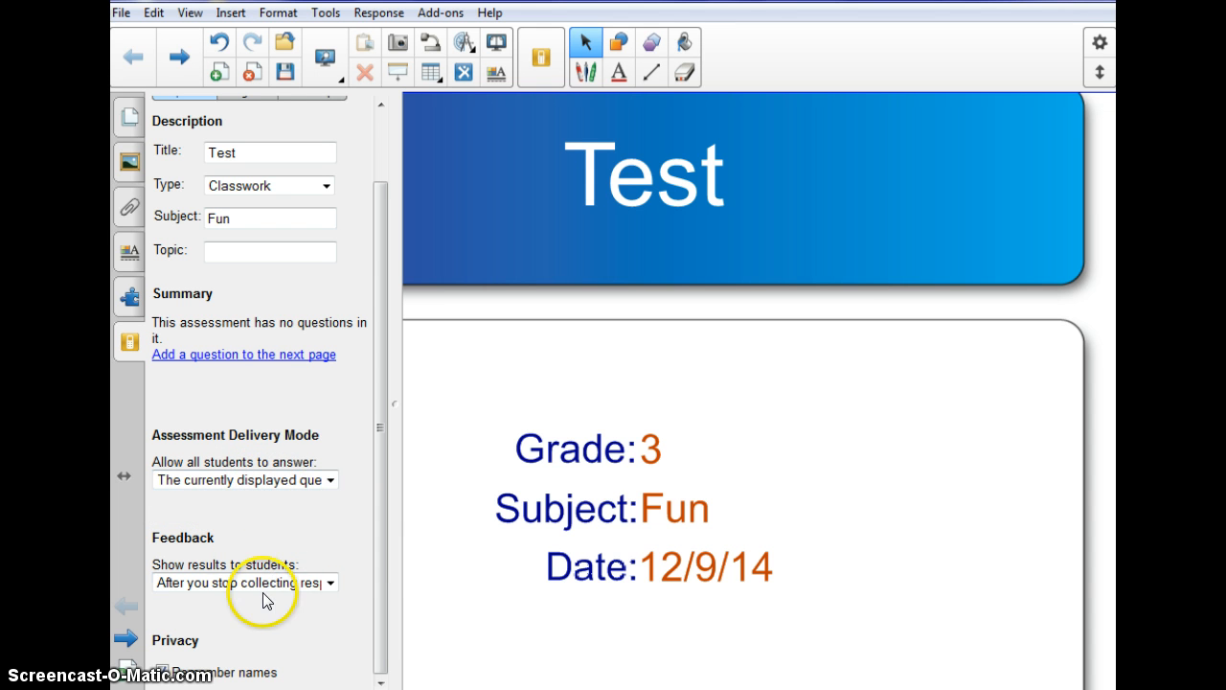
left_click(330, 583)
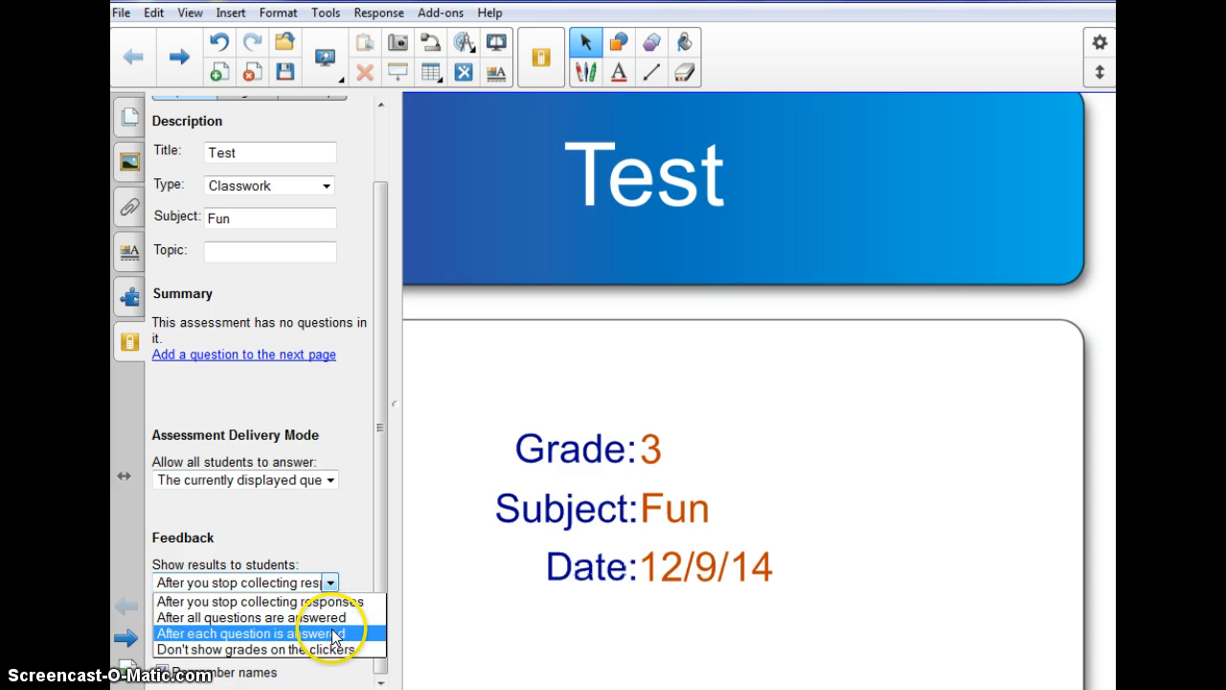
left_click(212, 641)
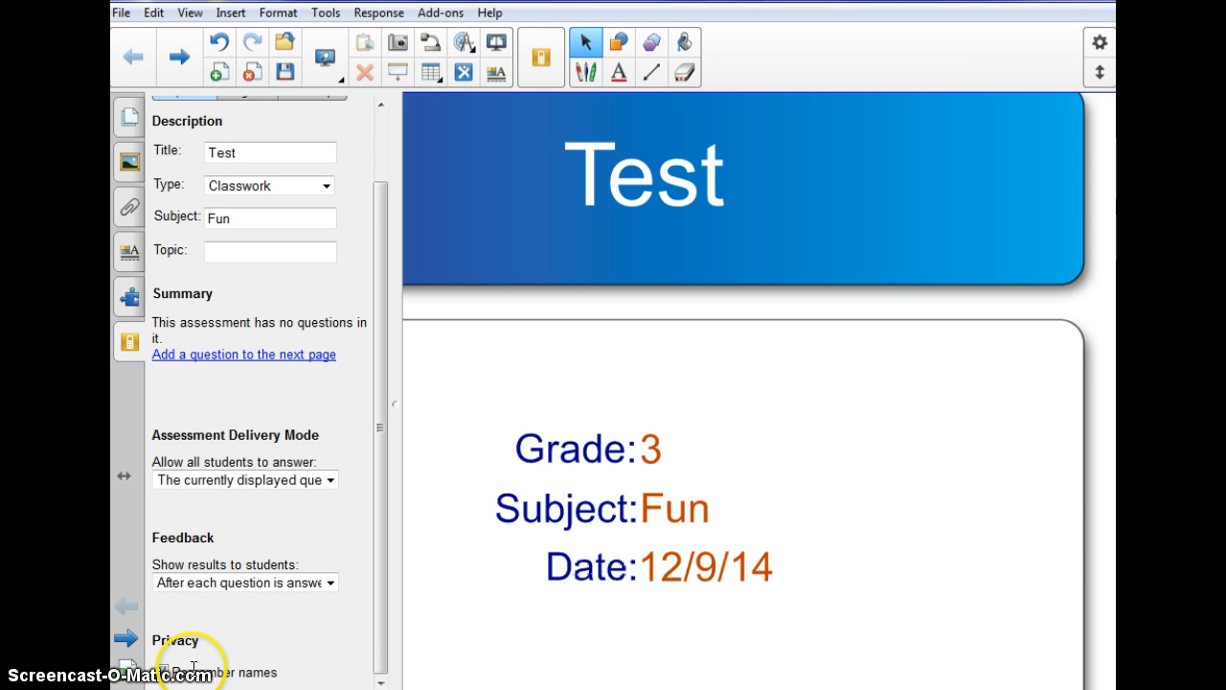
- Start adding a question to the next page and choose Multiple choice as its type
left_click_drag(379, 585, 364, 457)
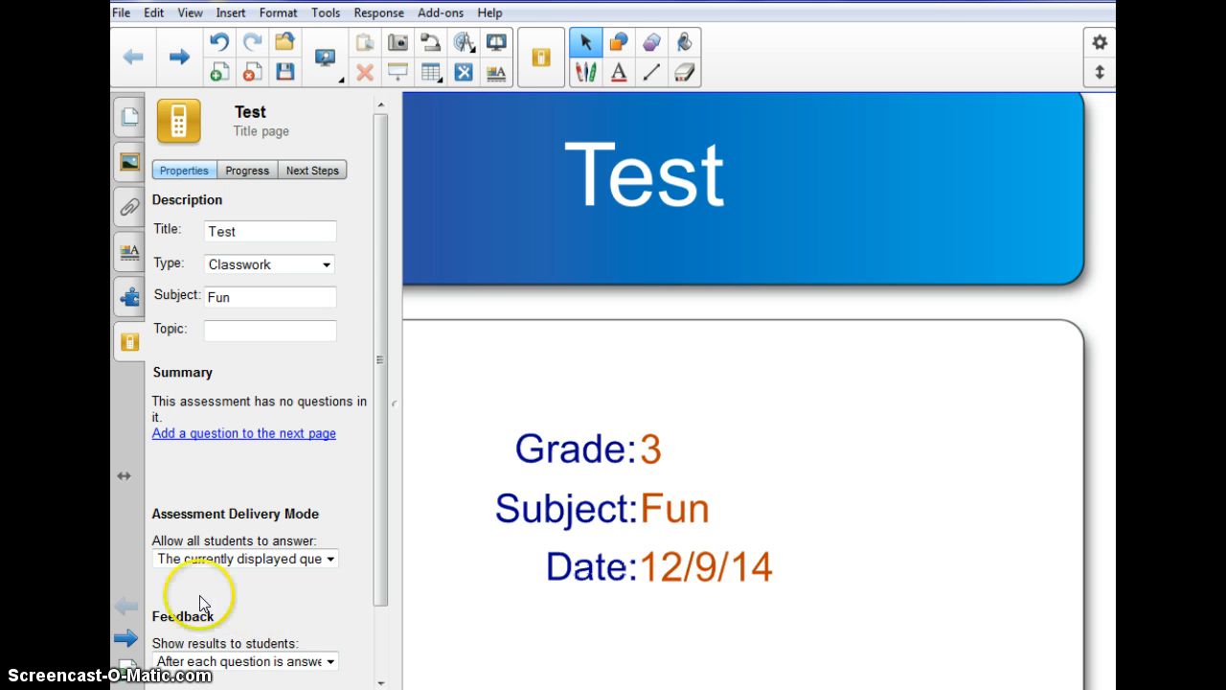
left_click(259, 433)
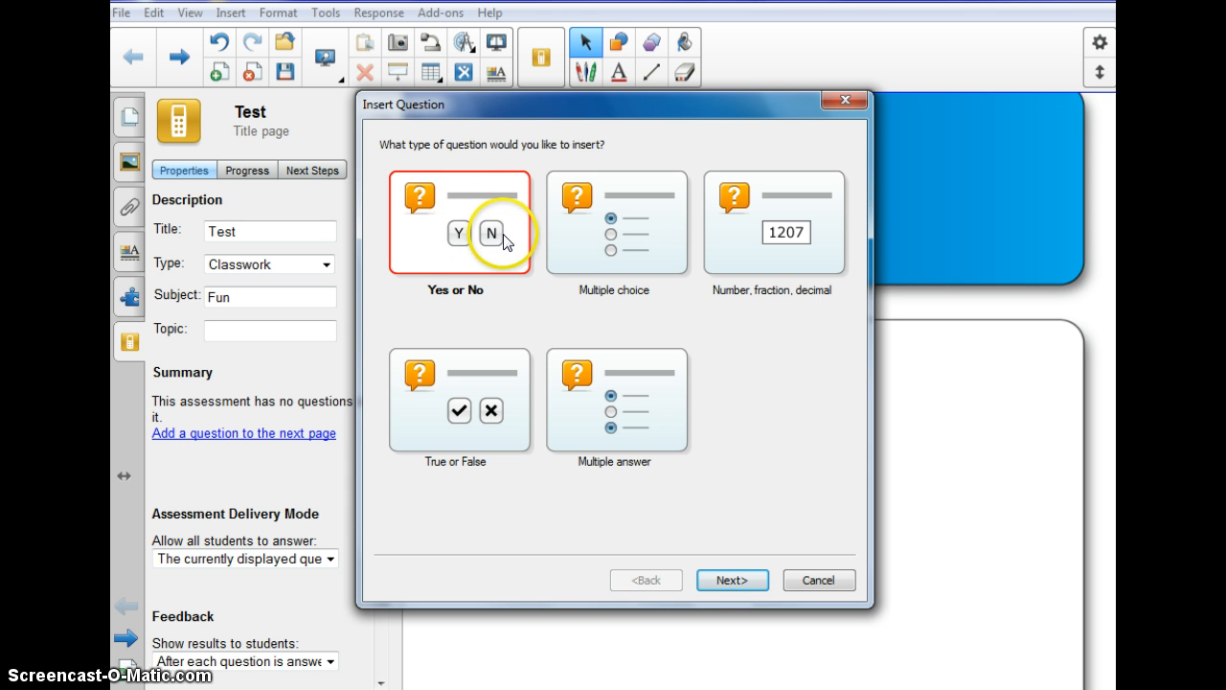
left_click(614, 236)
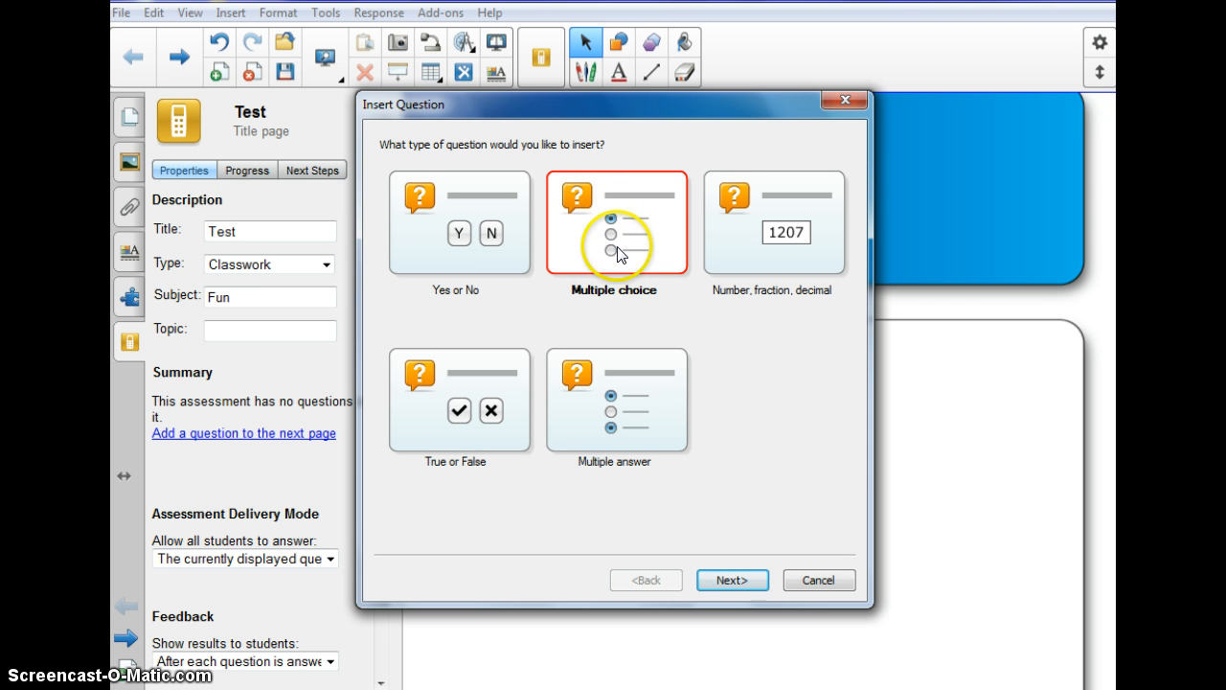
left_click(773, 233)
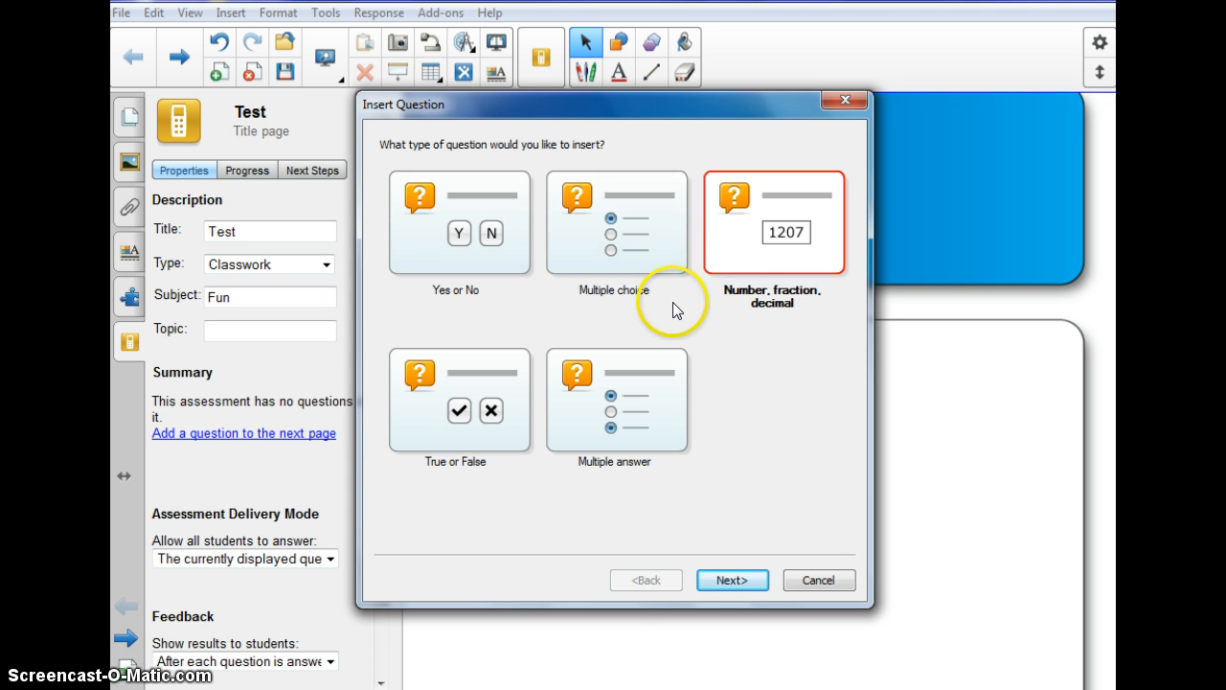
left_click(667, 248)
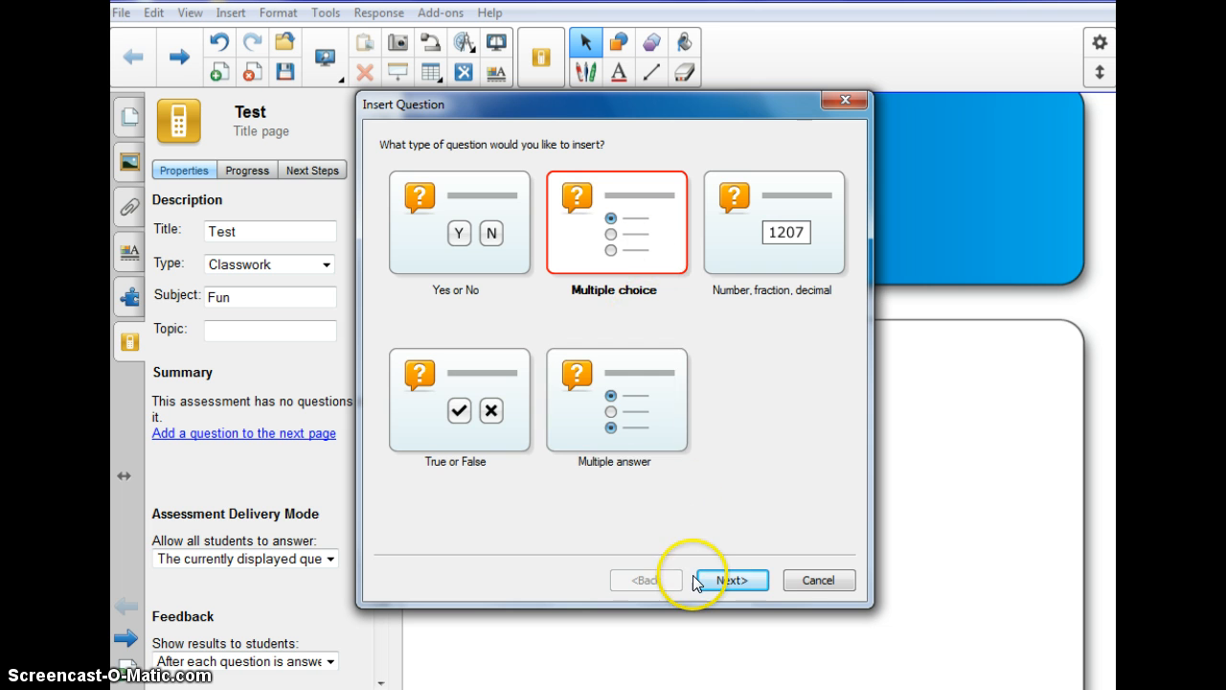
left_click(725, 579)
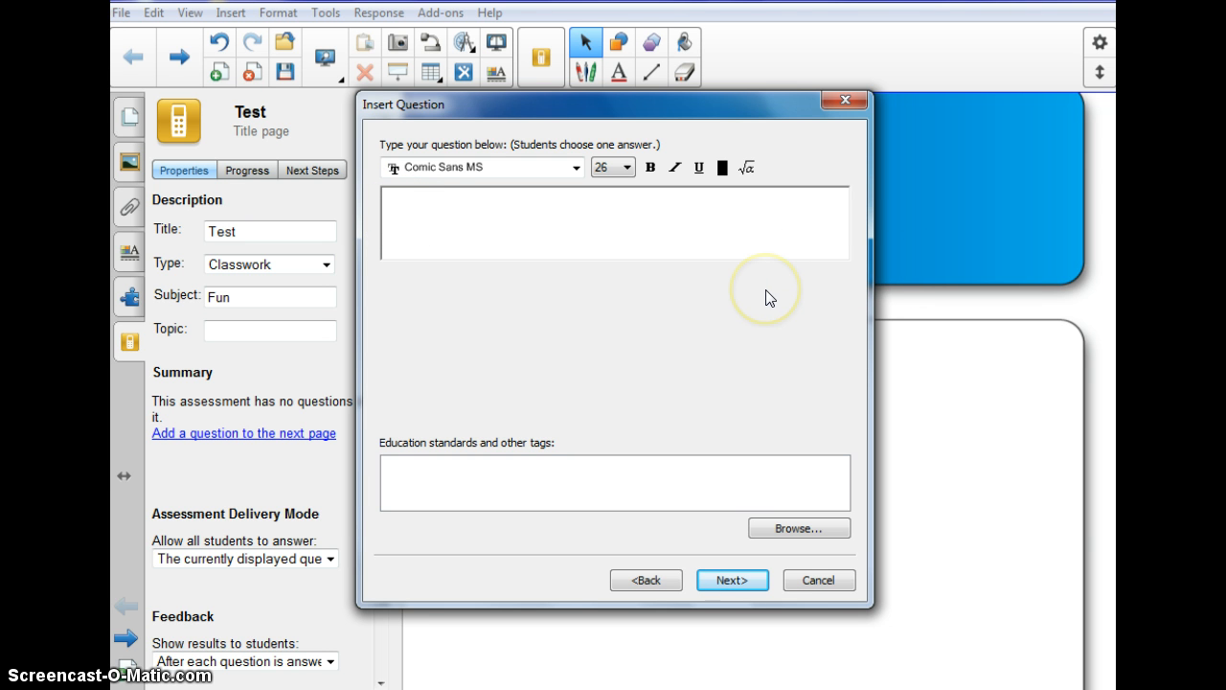
- Enter the question text "Would you like to use the Seneteos in class more?"
left_click(681, 235)
type("Would you")
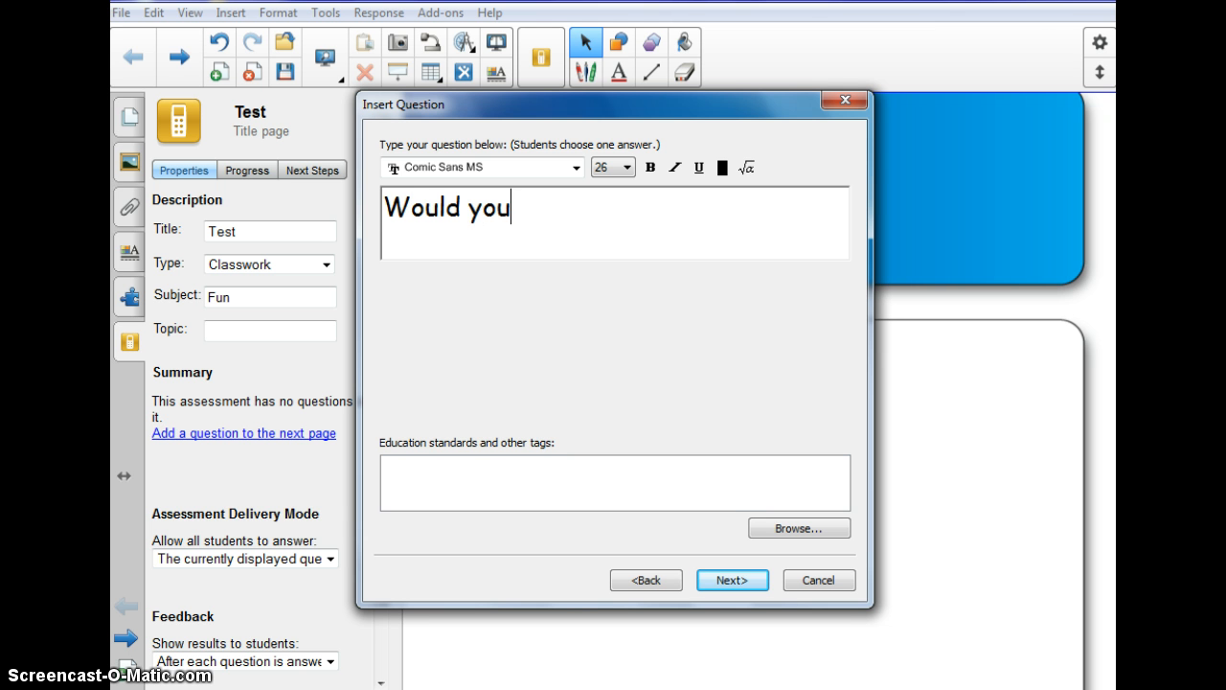
type(" like to use the S")
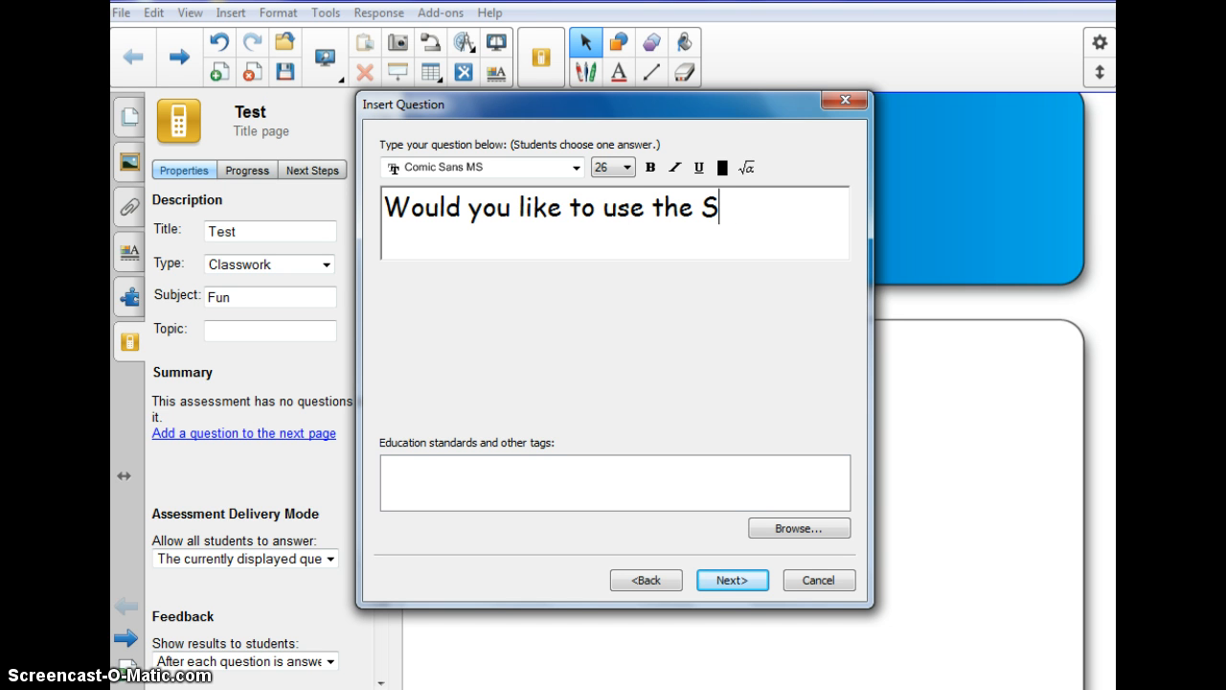
type("eneteos in cl")
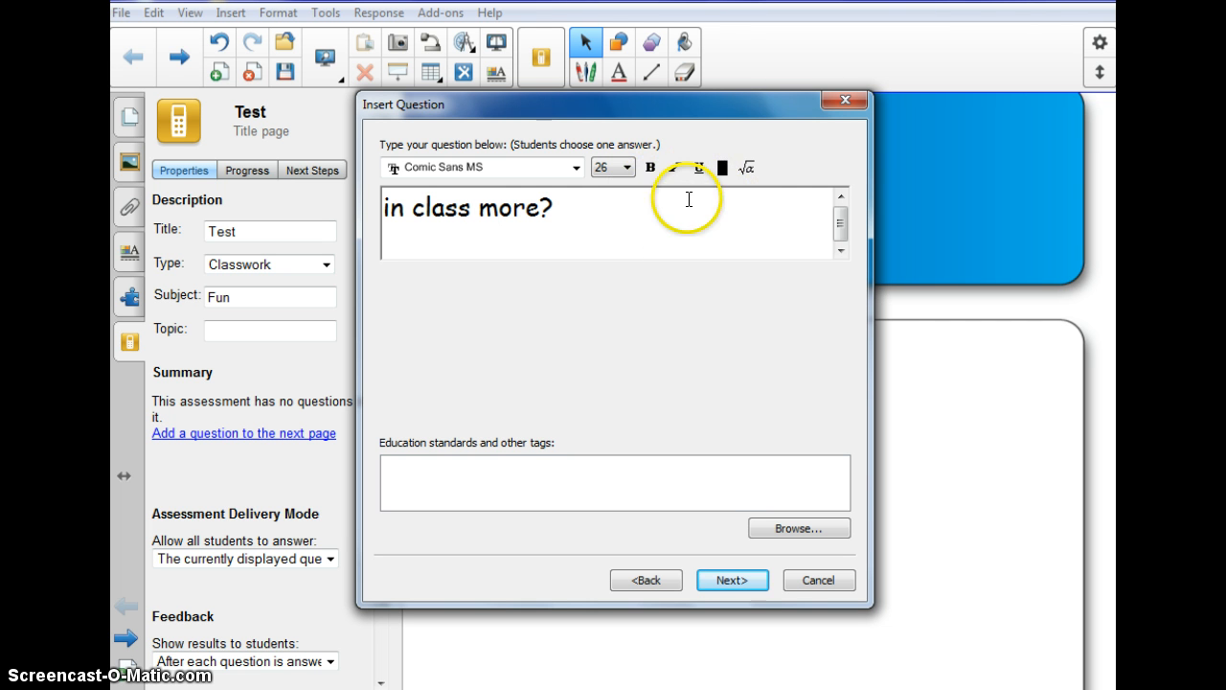
- Change the colour of the whole question text to green
left_click_drag(646, 219, 383, 198)
left_click(722, 168)
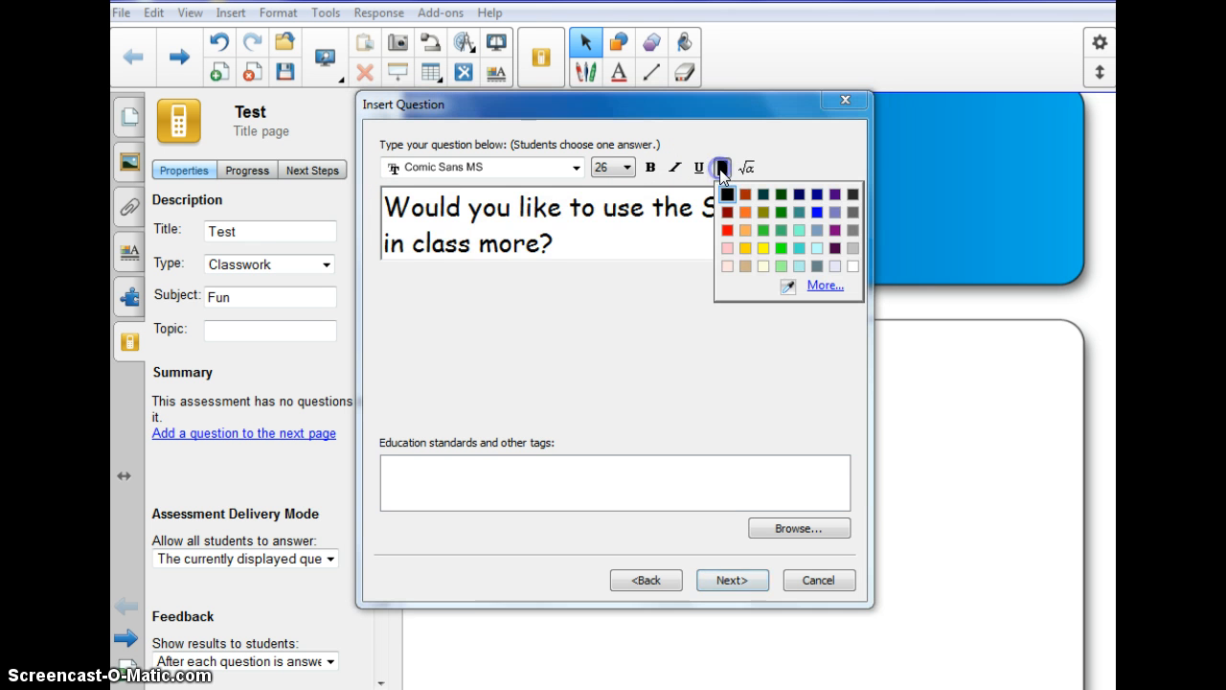
left_click(784, 230)
scroll(844, 226, "up", 1)
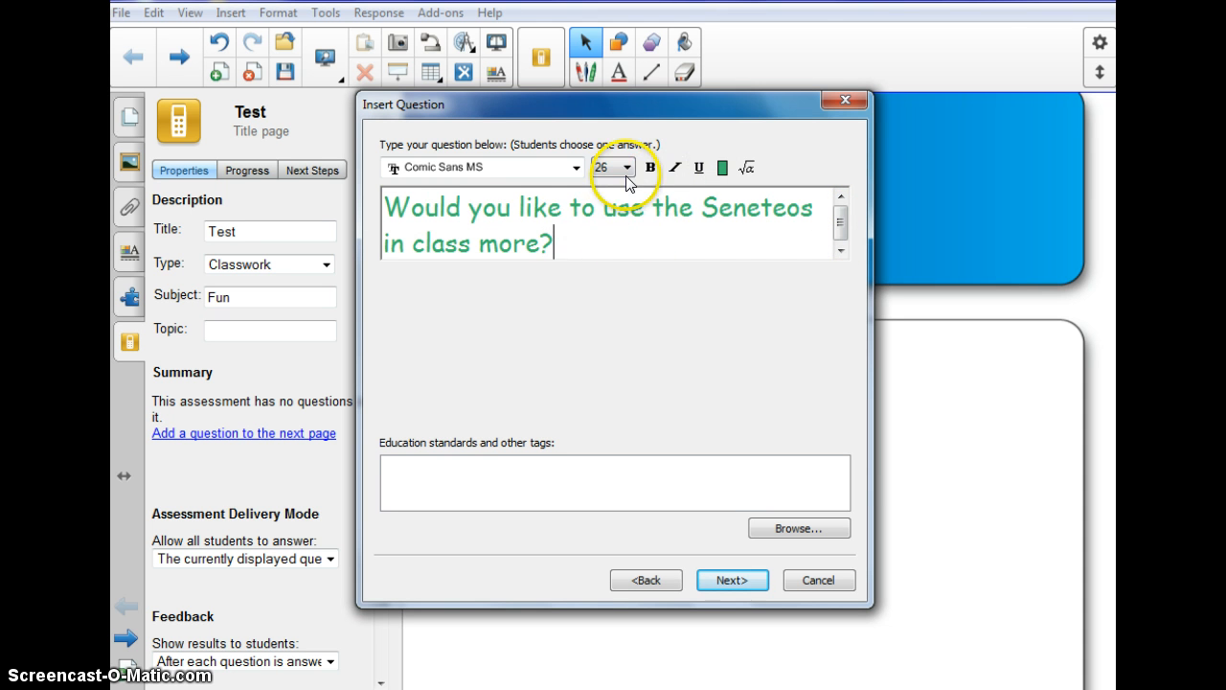
left_click_drag(668, 219, 403, 158)
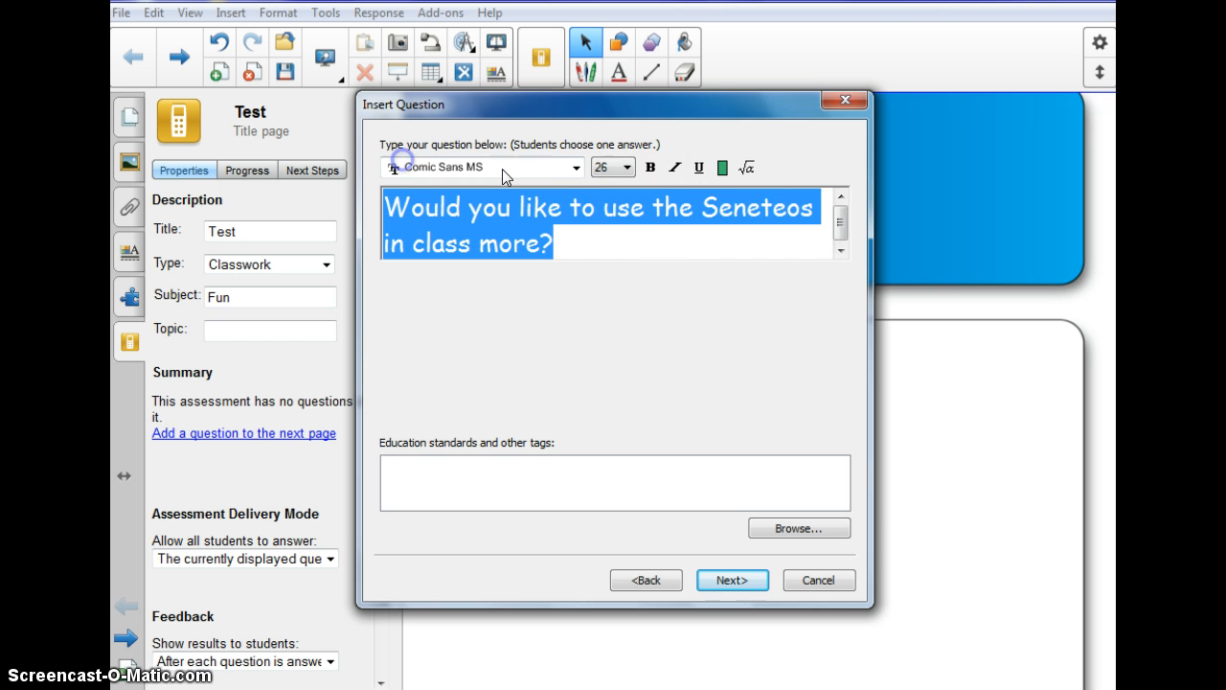
left_click(648, 245)
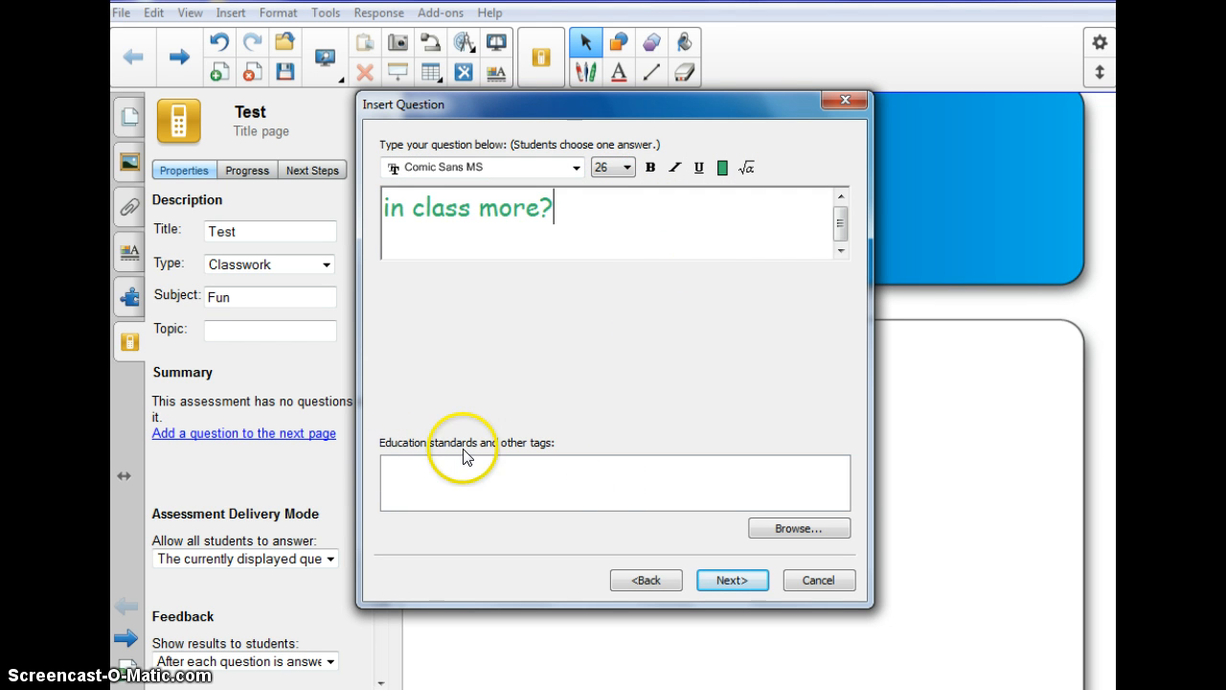
- Look at the tag library options for the question's education standards, closing them without choosing any tags
left_click(504, 476)
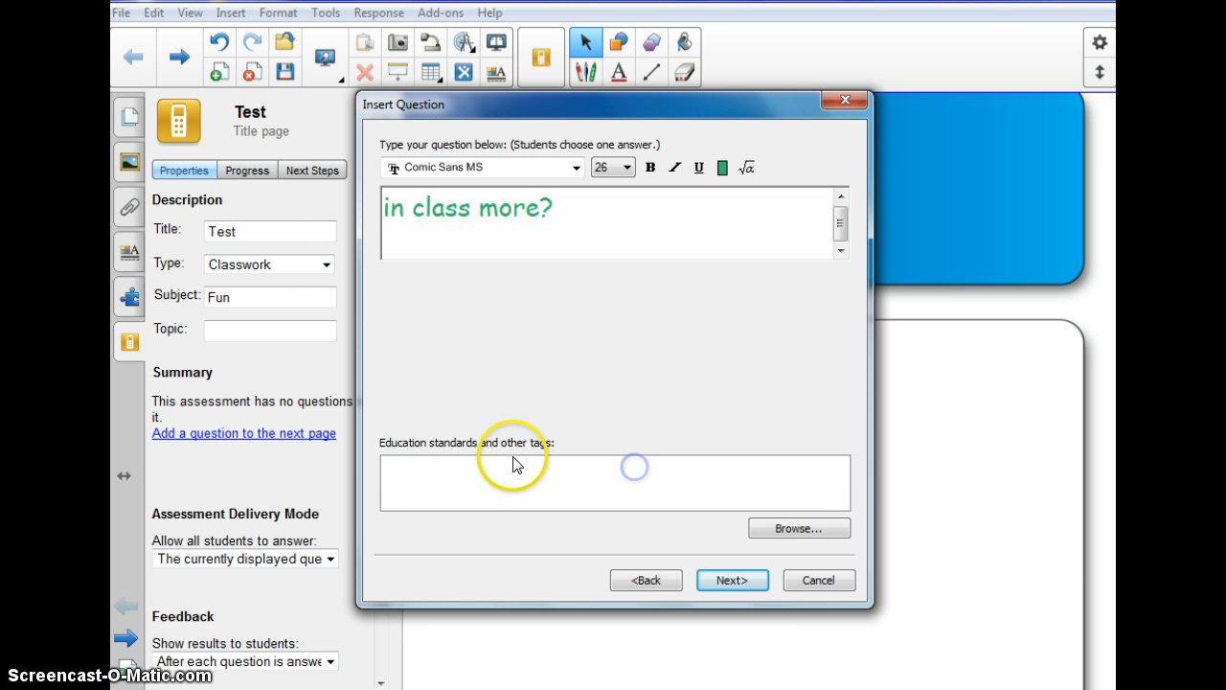
left_click(813, 525)
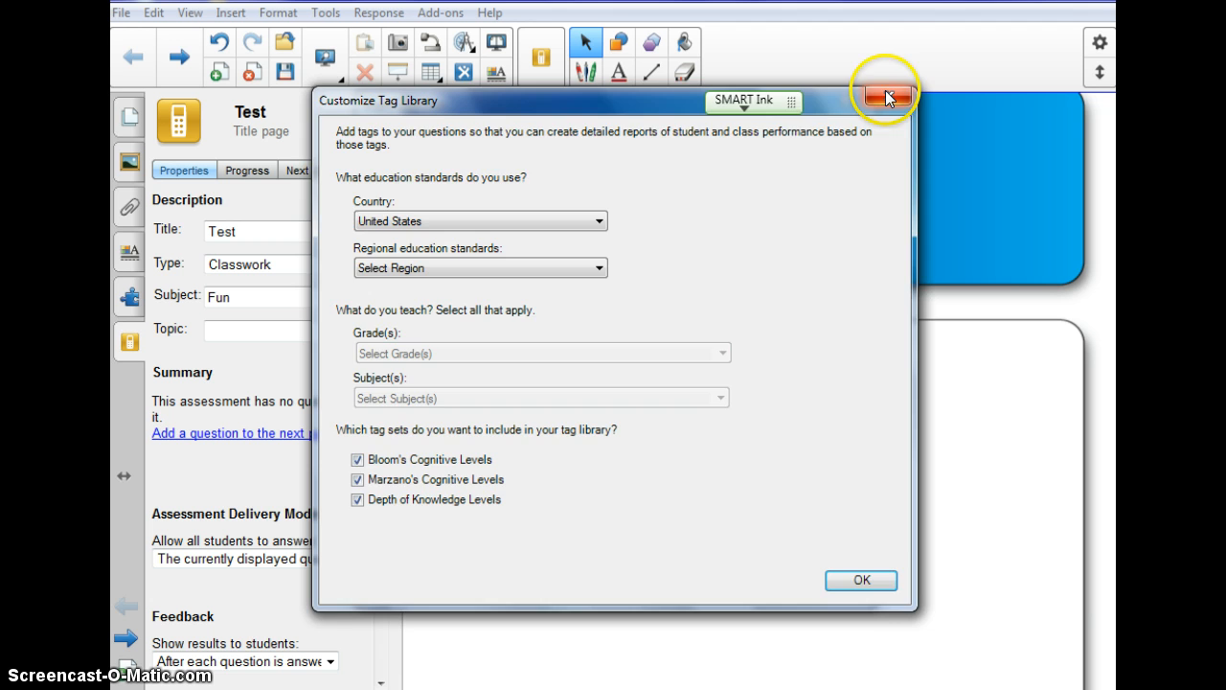
left_click(885, 95)
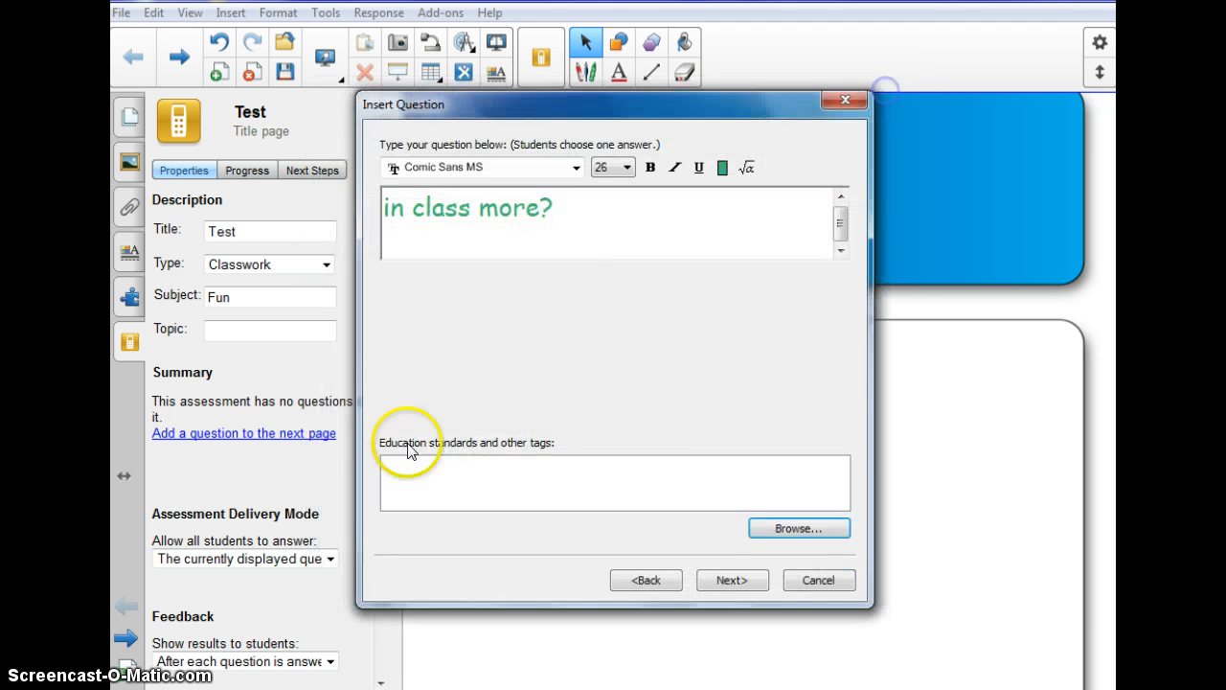
- Fill in three answer choices: A "Yes", B "No" and C "I'm not too sure yet"
left_click(733, 580)
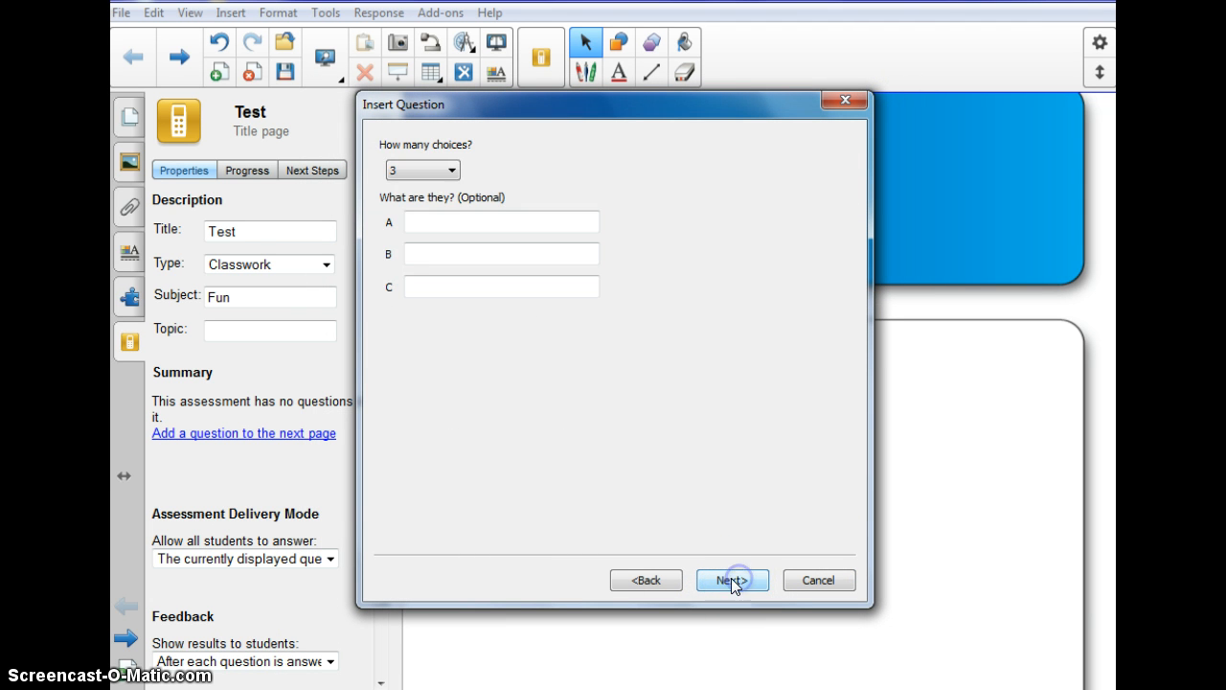
left_click(443, 170)
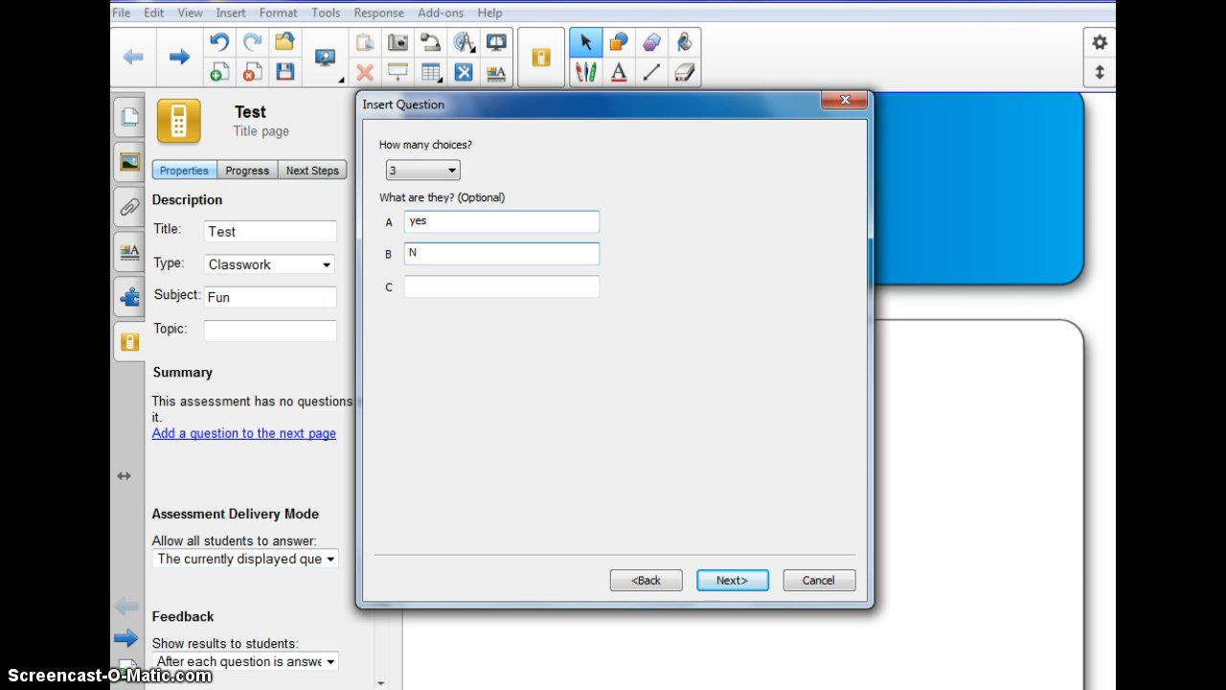
key("Tab")
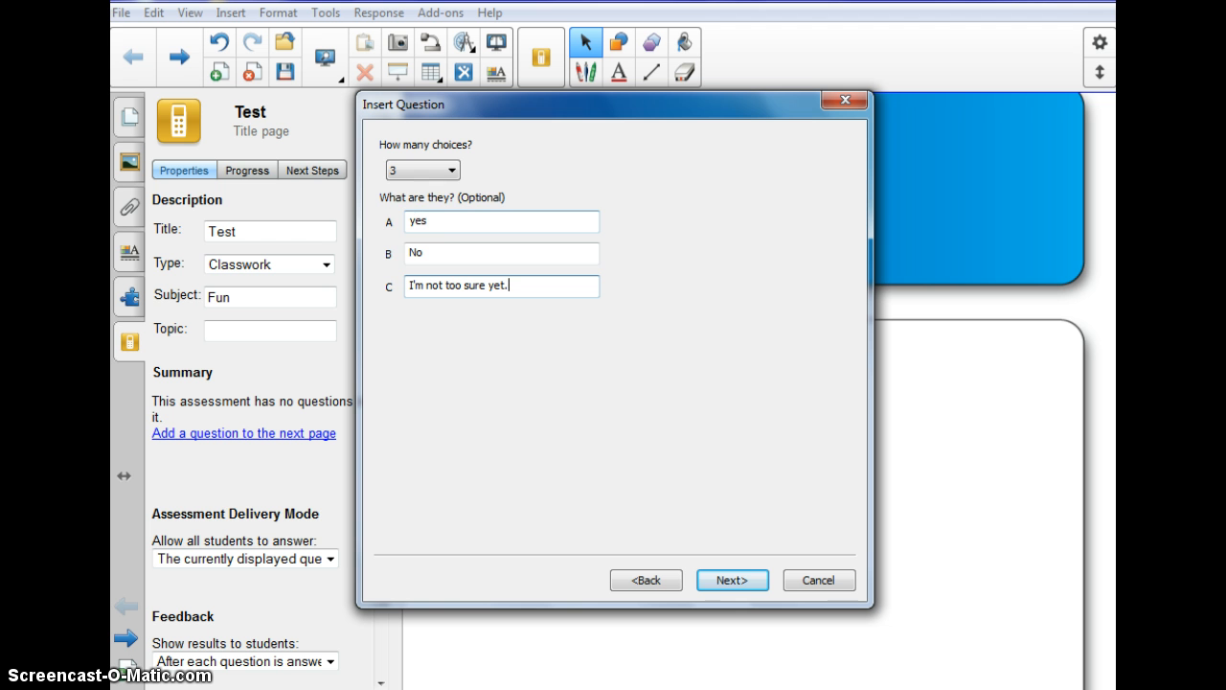
left_click(520, 287)
key("BackSpace")
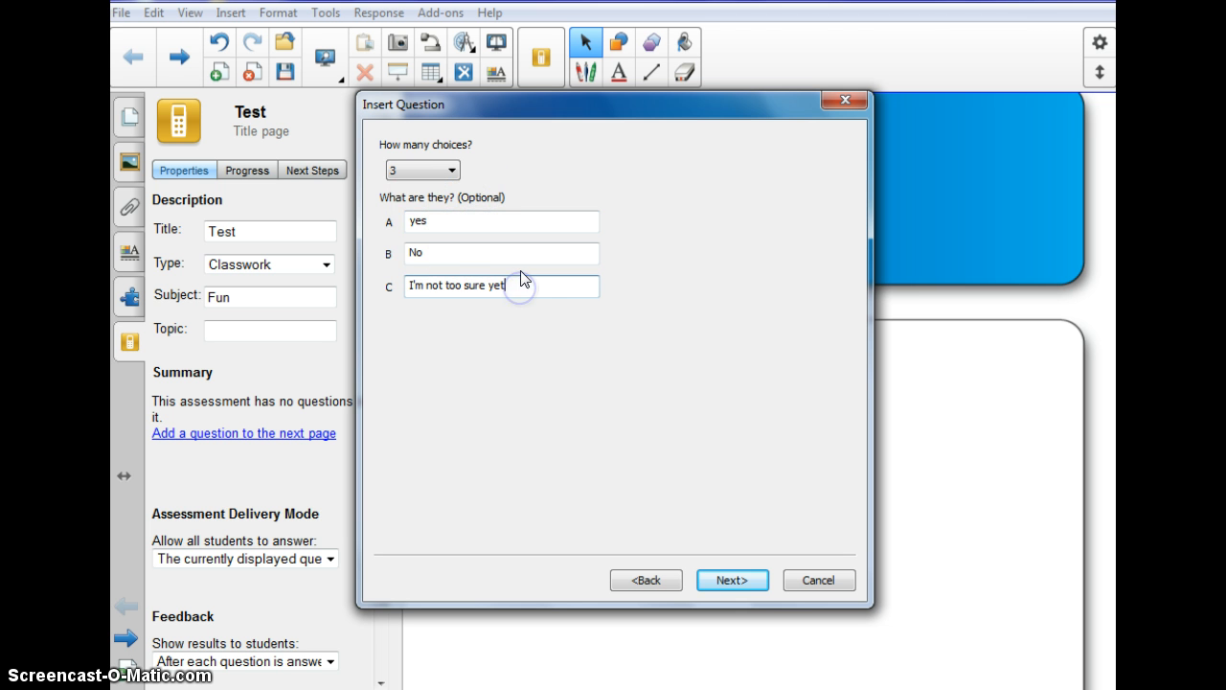
left_click(418, 221)
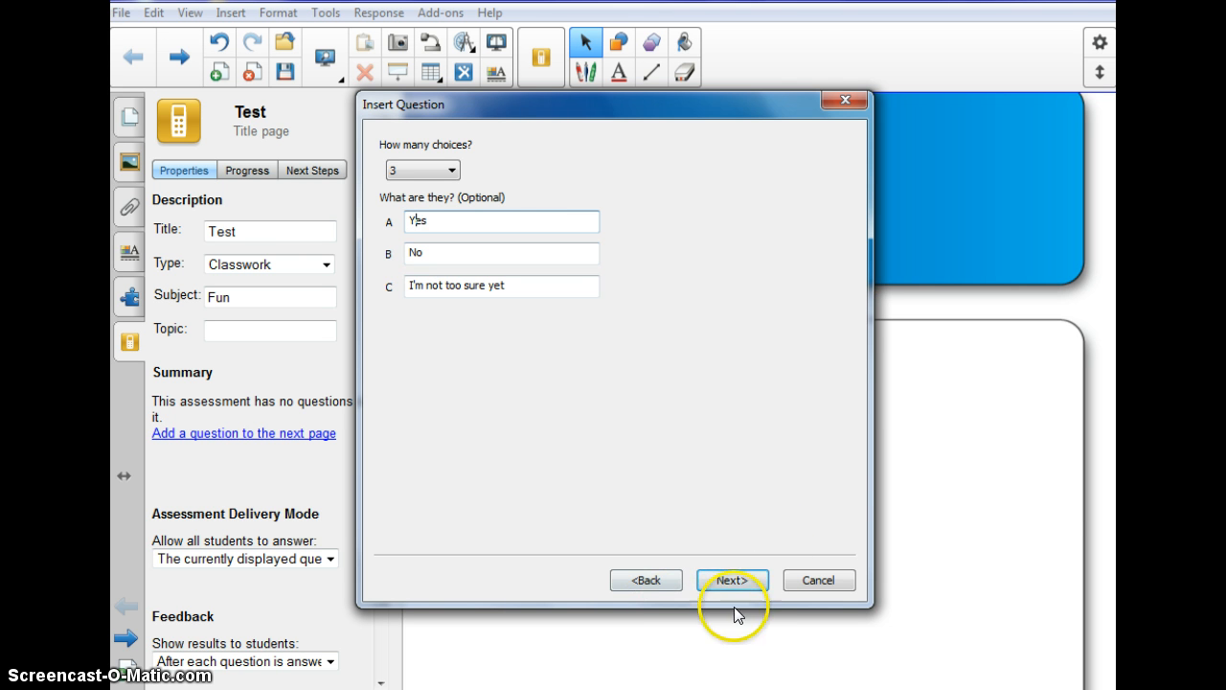
left_click(724, 580)
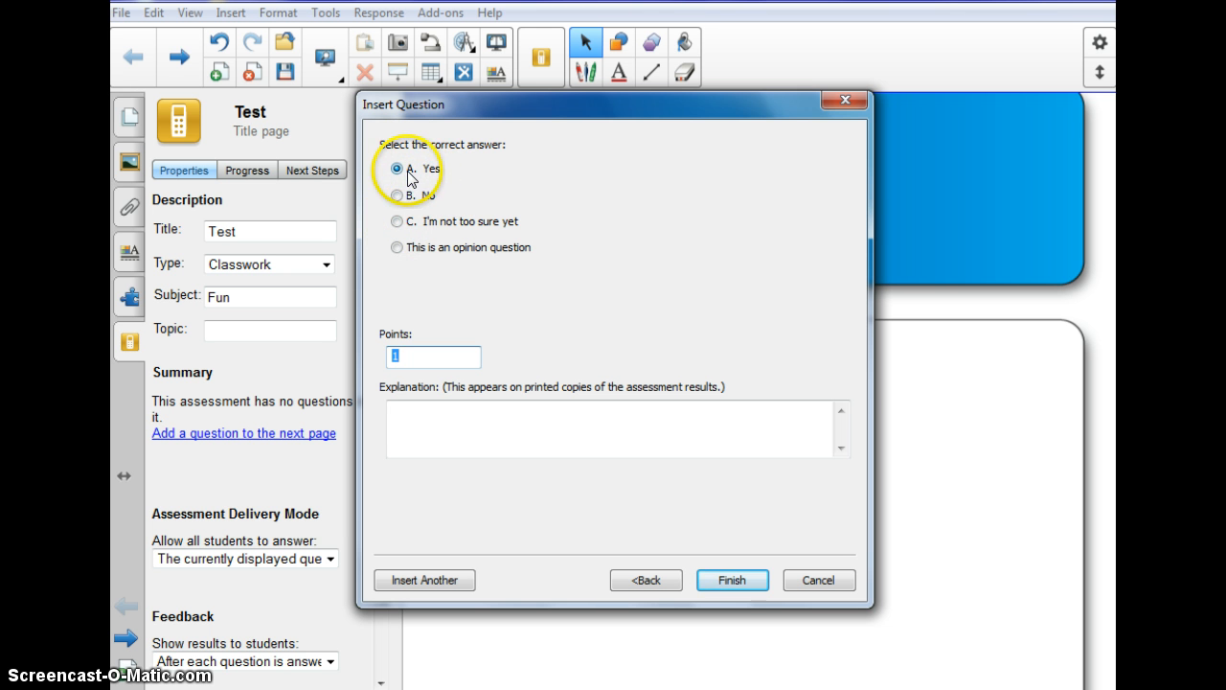
- Try setting choice A, Yes, as the correct answer worth 3 points
left_click(397, 249)
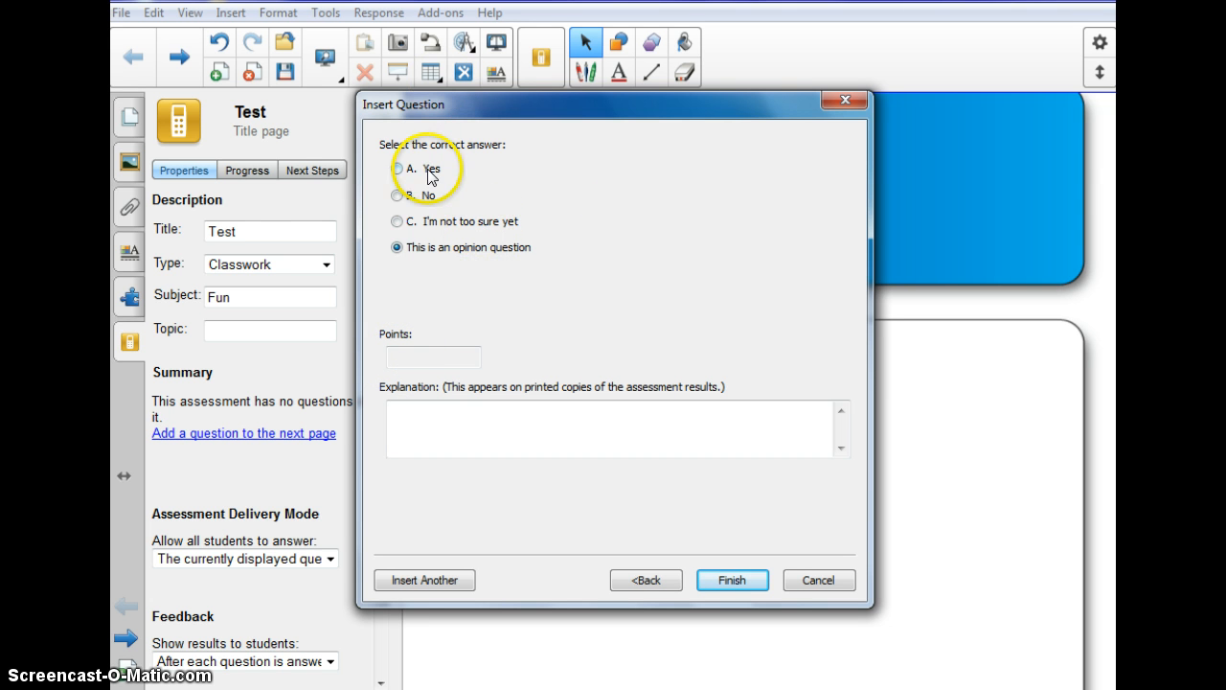
left_click(397, 167)
left_click(426, 358)
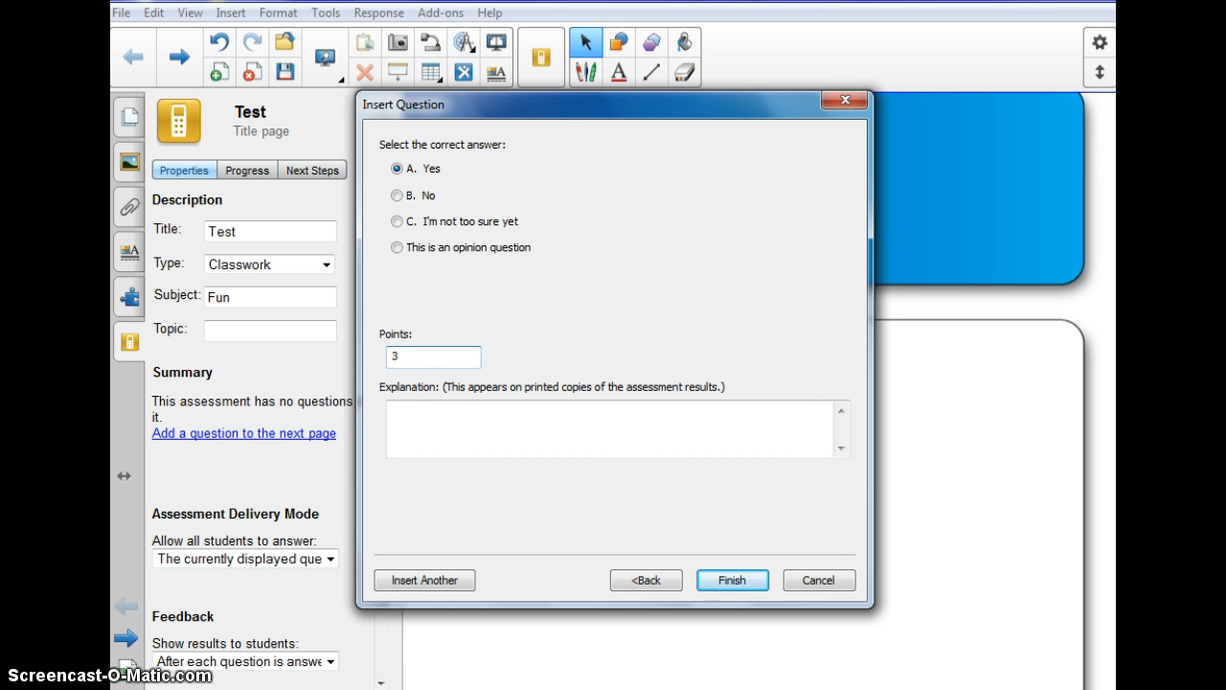
- Mark the question as an opinion question and finish inserting it, showing its whole page
left_click(406, 246)
left_click(732, 581)
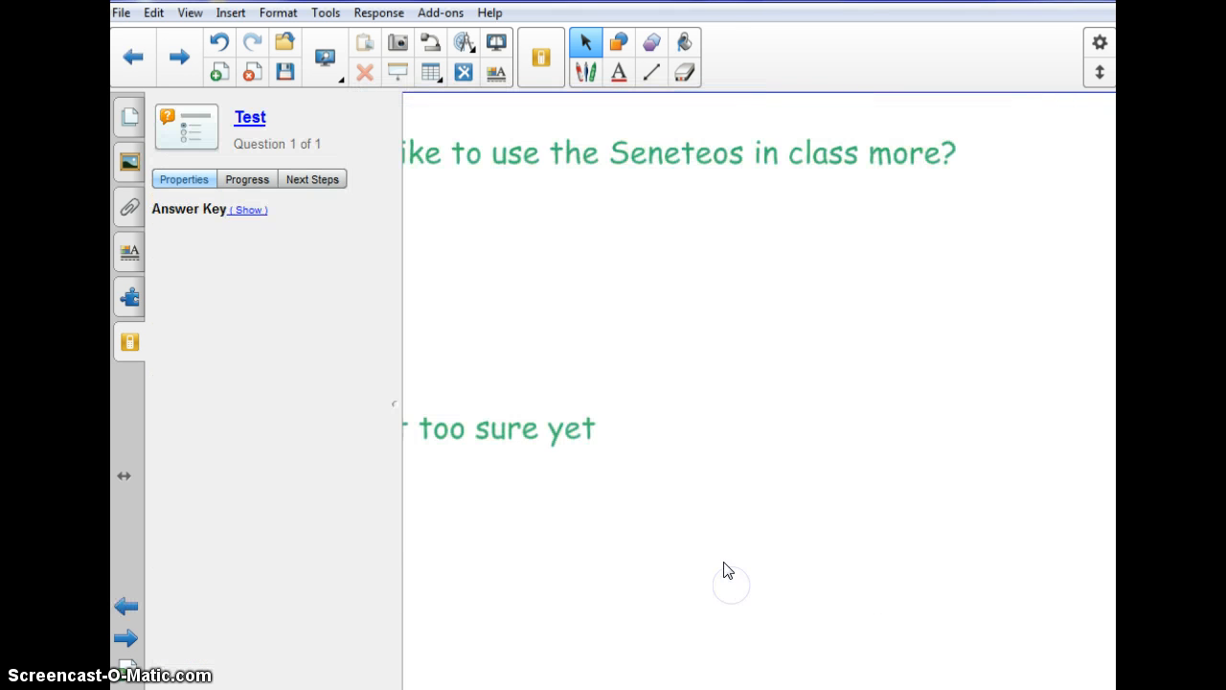
left_click(485, 236)
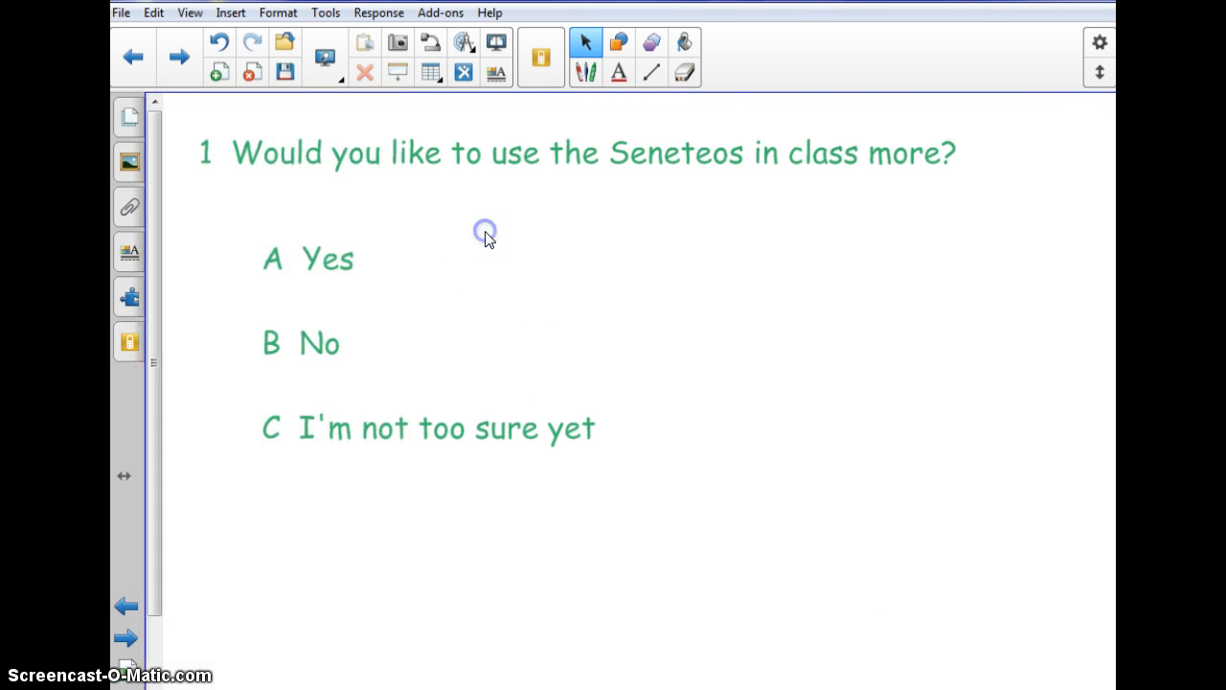